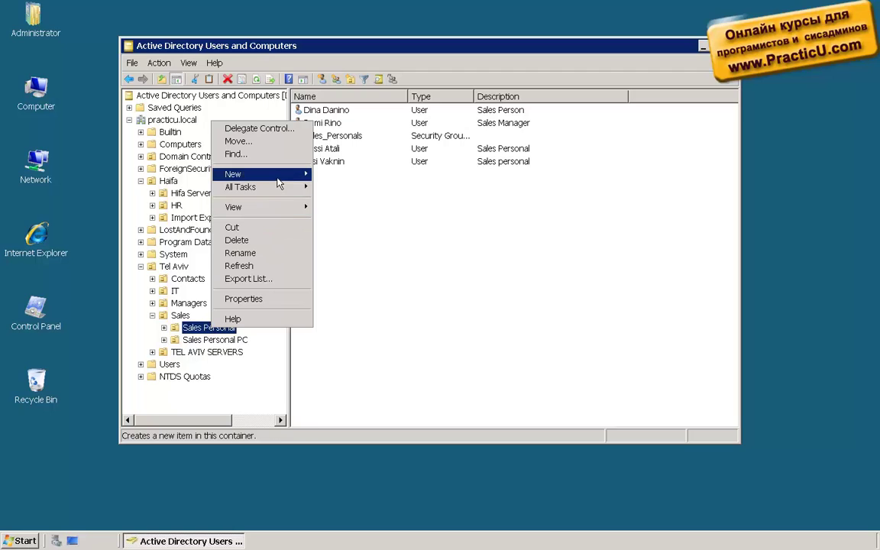
- Create a domain local security group named ColorPrinter_Print in the Sales Personal organizational unit and widen the Type column
{"action": "mouse_move", "coordinate": [304, 175]}
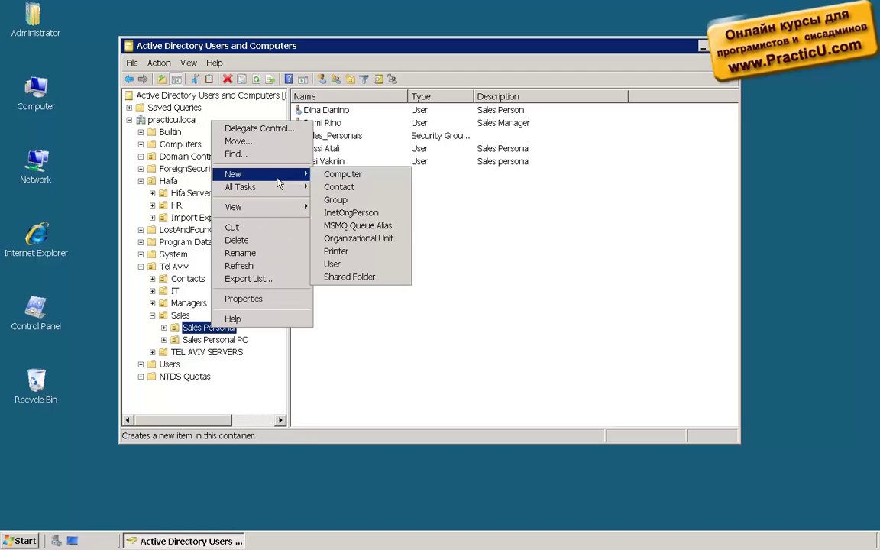
{"action": "left_click", "coordinate": [377, 202]}
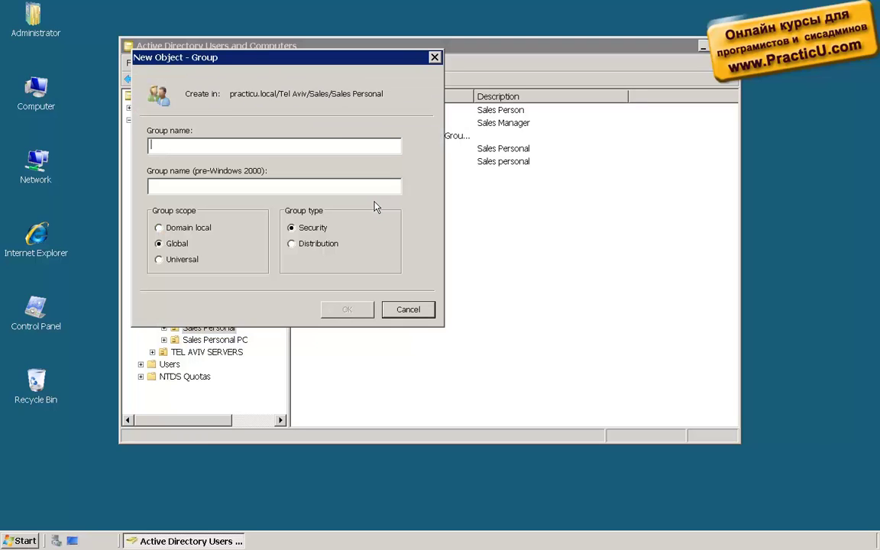
{"action": "left_click_drag", "start_coordinate": [252, 62], "coordinate": [386, 125]}
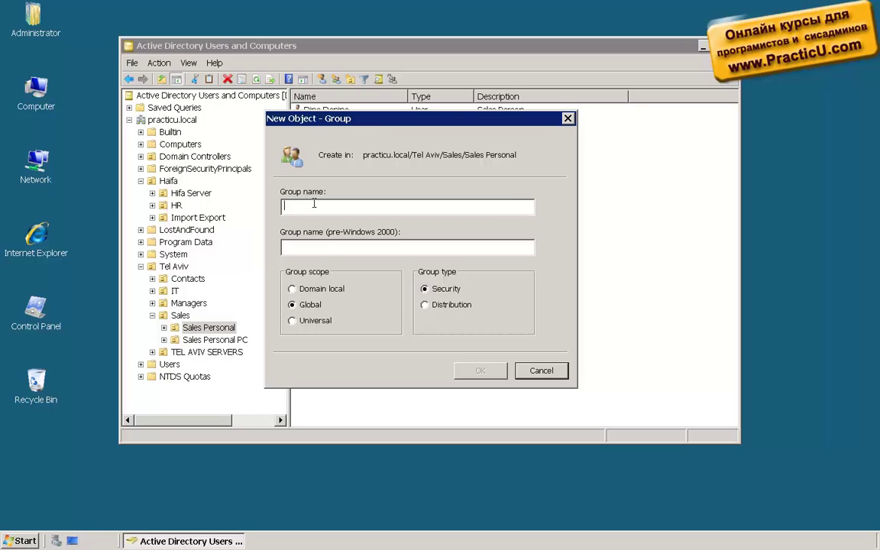
{"action": "type", "text": "ColorPrinter_Print"}
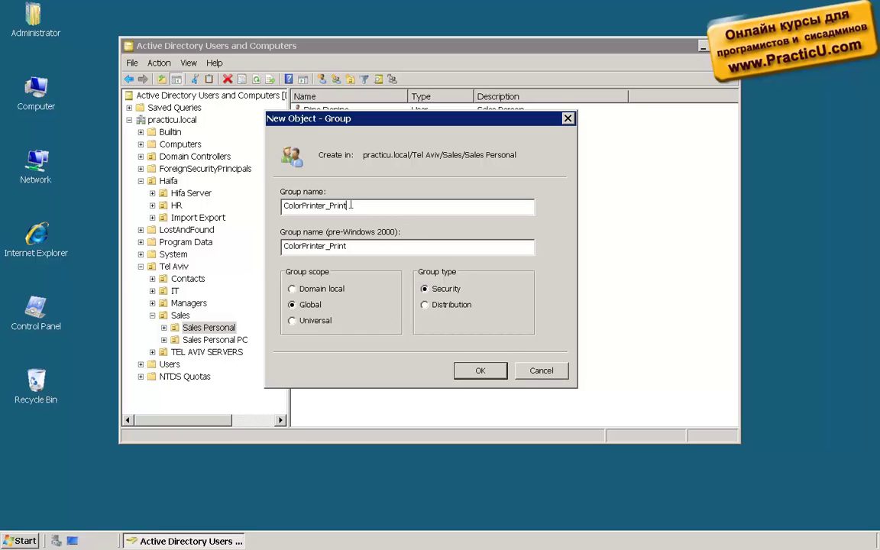
{"action": "left_click_drag", "start_coordinate": [334, 205], "coordinate": [329, 206]}
{"action": "left_click", "coordinate": [293, 290]}
{"action": "left_click", "coordinate": [472, 370]}
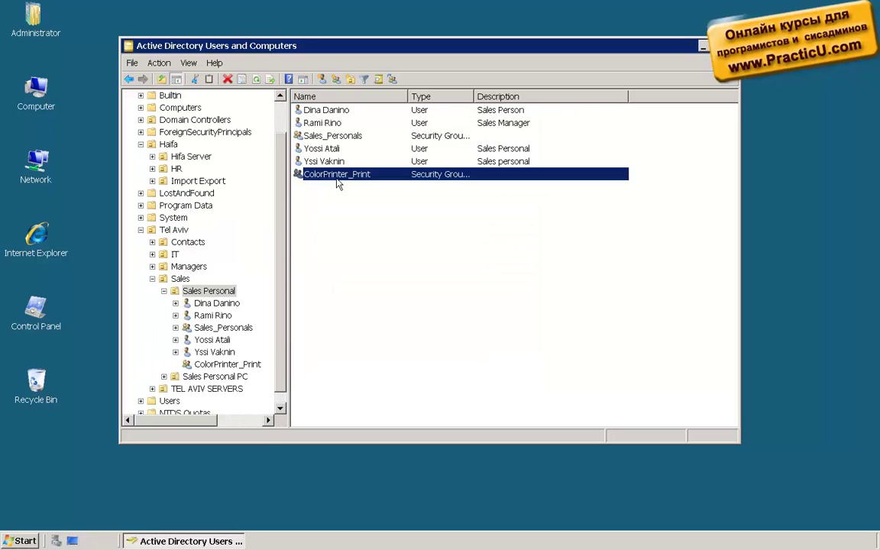
{"action": "left_click_drag", "start_coordinate": [475, 96], "coordinate": [542, 96]}
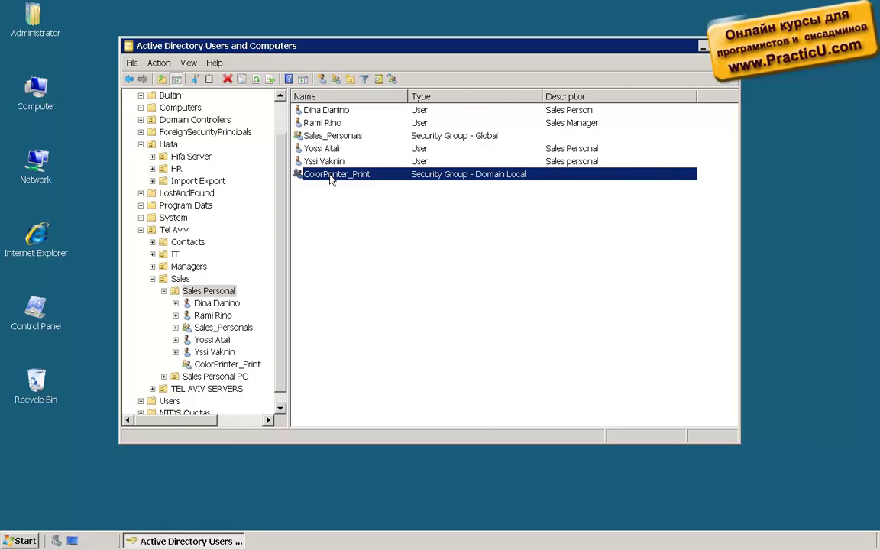
- Open the properties of the hp color LaserJet 2550 PS printer, check its sharing settings and bring up its security permissions
{"action": "key", "text": "super"}
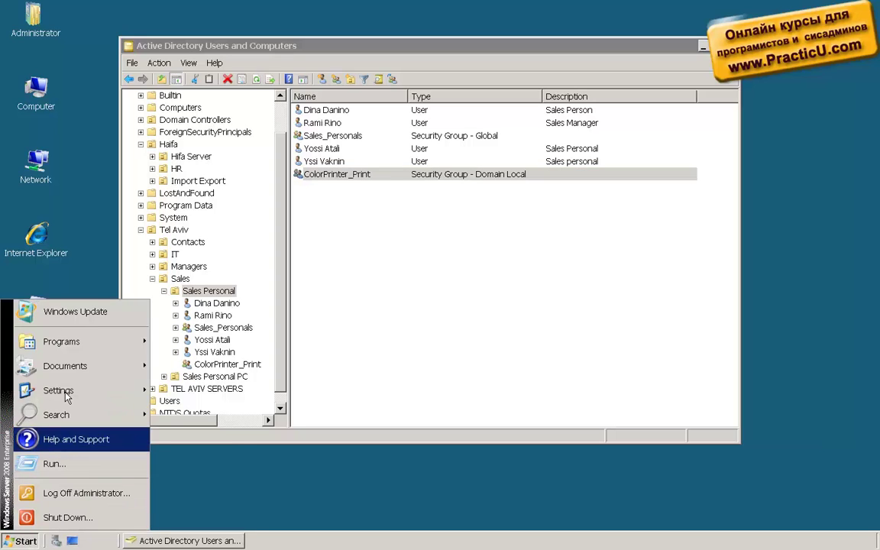
{"action": "mouse_move", "coordinate": [69, 390]}
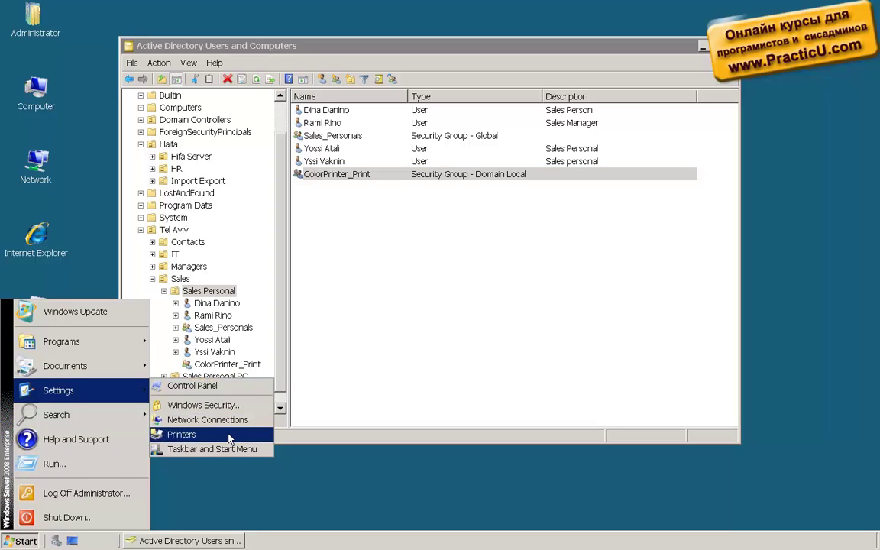
{"action": "left_click", "coordinate": [181, 434]}
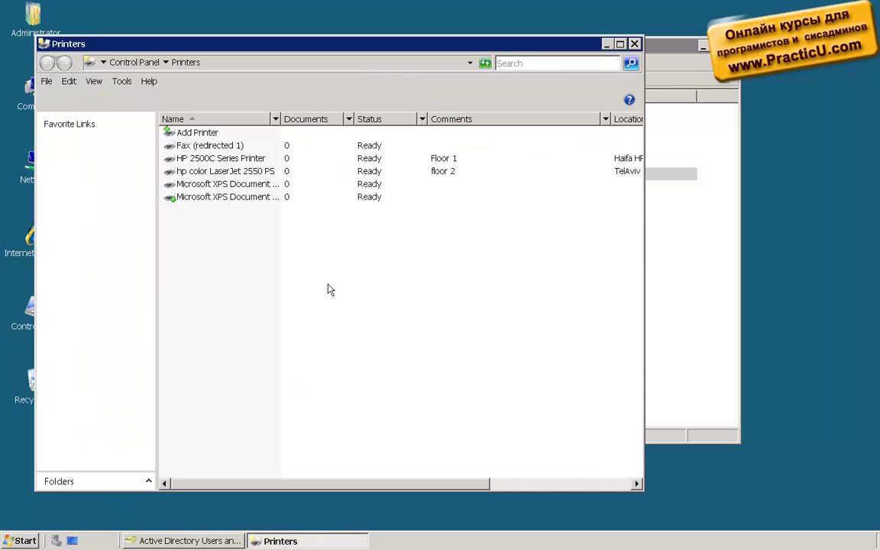
{"action": "left_click_drag", "start_coordinate": [280, 118], "coordinate": [390, 138]}
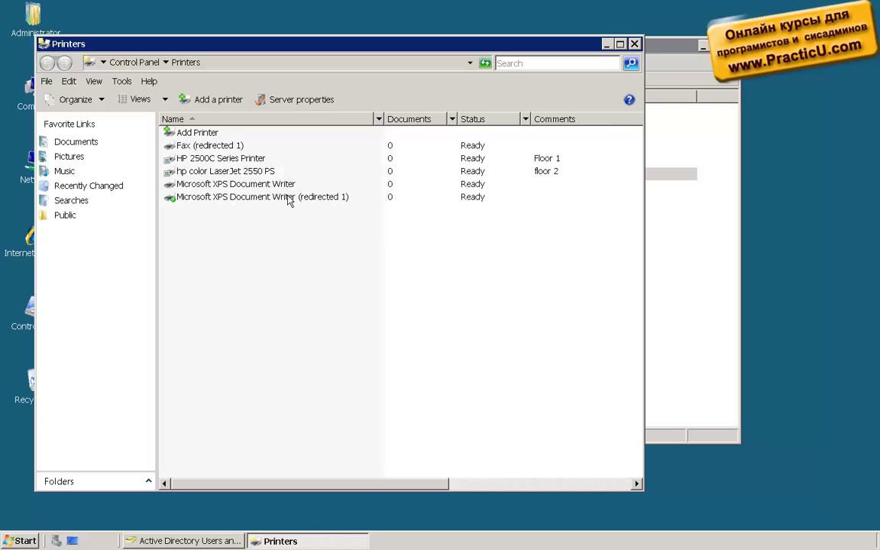
{"action": "left_click", "coordinate": [222, 173]}
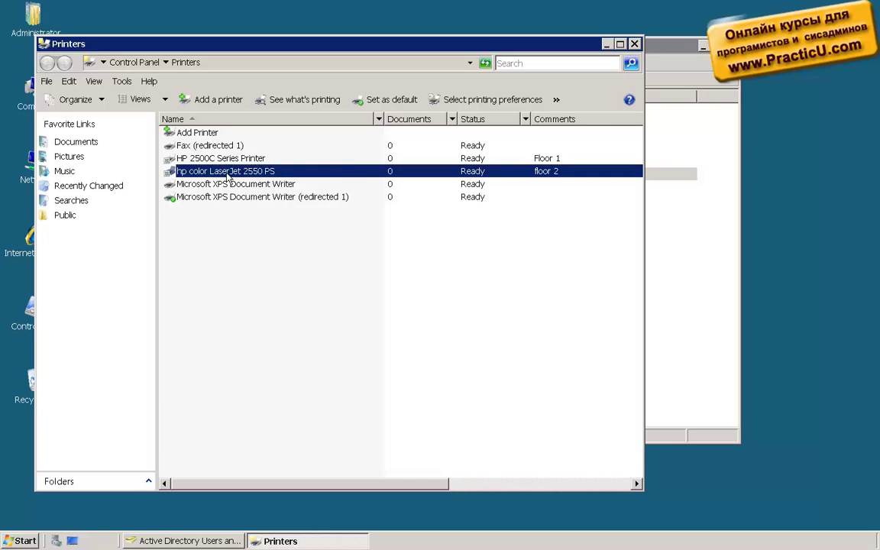
{"action": "right_click", "coordinate": [227, 175]}
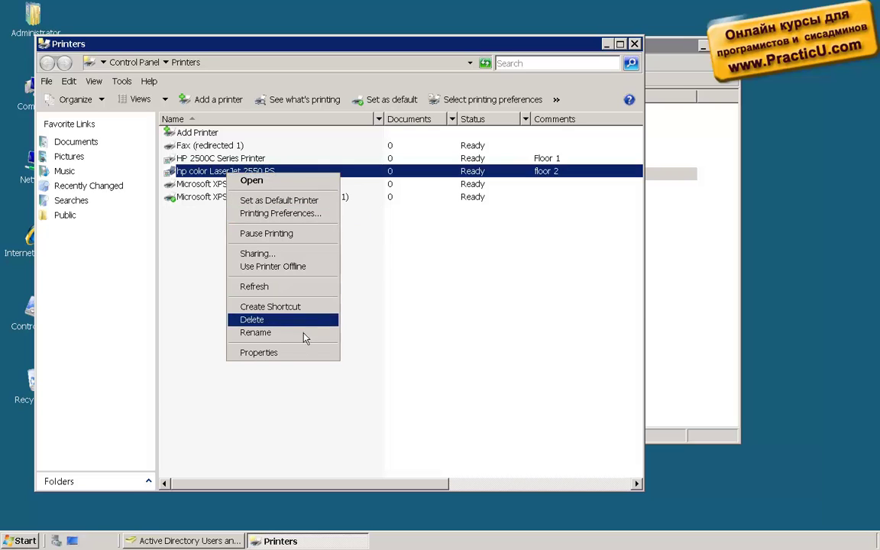
{"action": "left_click", "coordinate": [302, 355]}
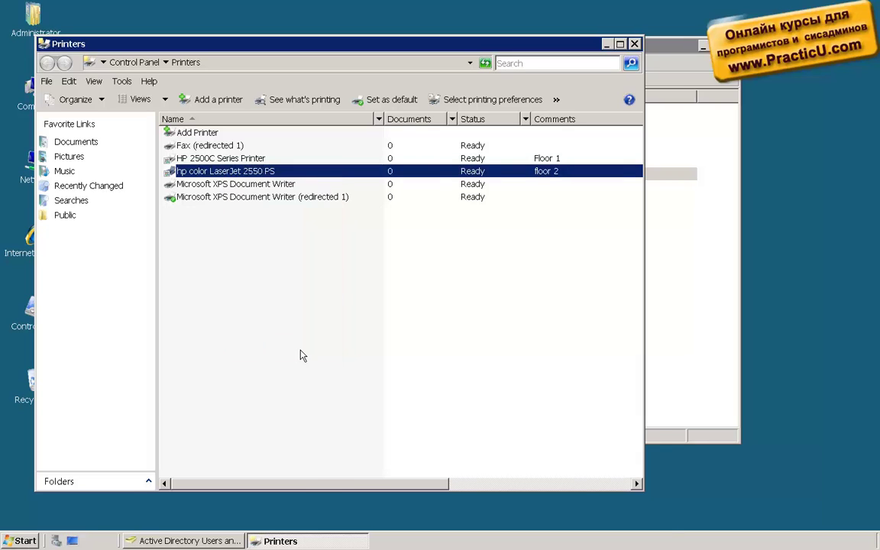
{"action": "left_click_drag", "start_coordinate": [447, 197], "coordinate": [319, 73]}
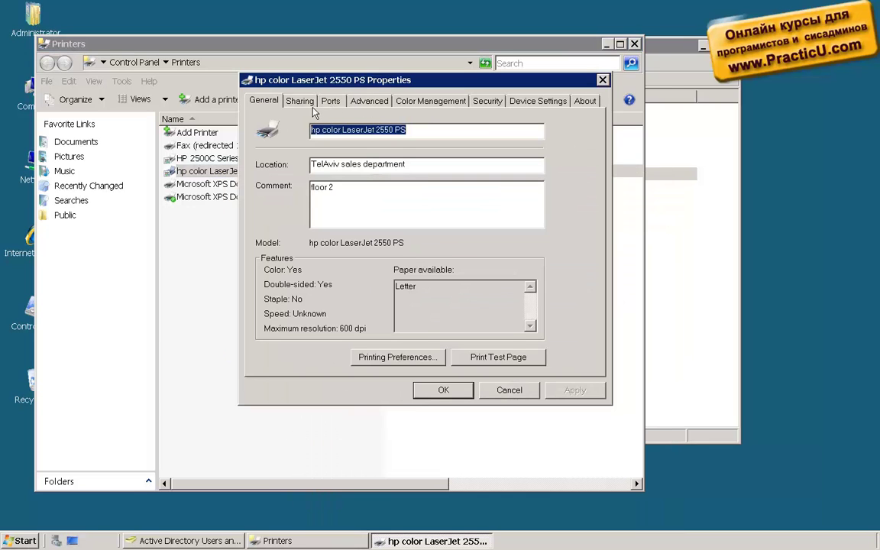
{"action": "left_click", "coordinate": [299, 100]}
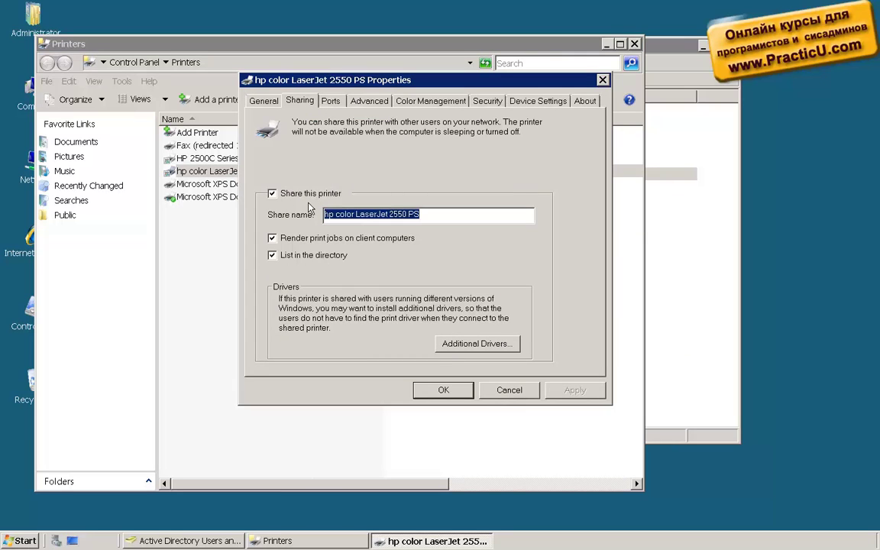
{"action": "left_click", "coordinate": [488, 103]}
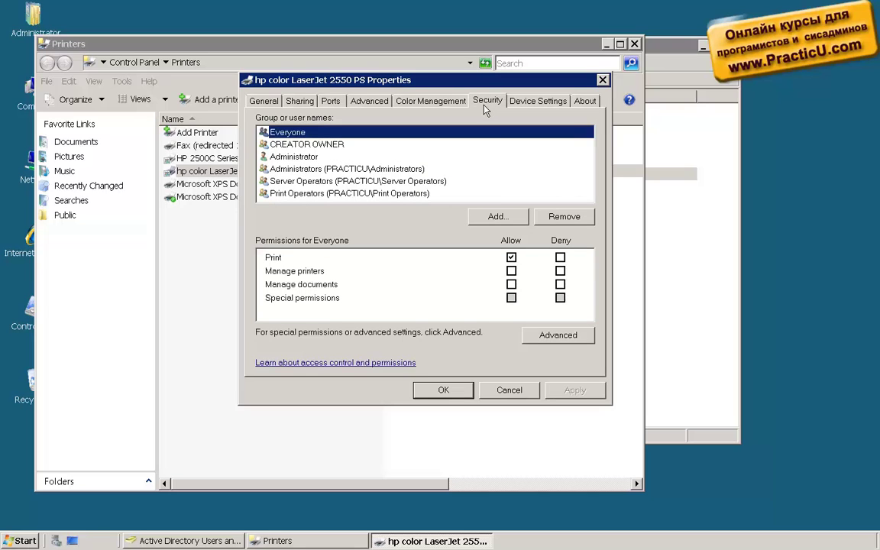
- Find the ColorPrinter_Print group in the practicu.local directory and add it to the printer's permission list
{"action": "left_click", "coordinate": [498, 216]}
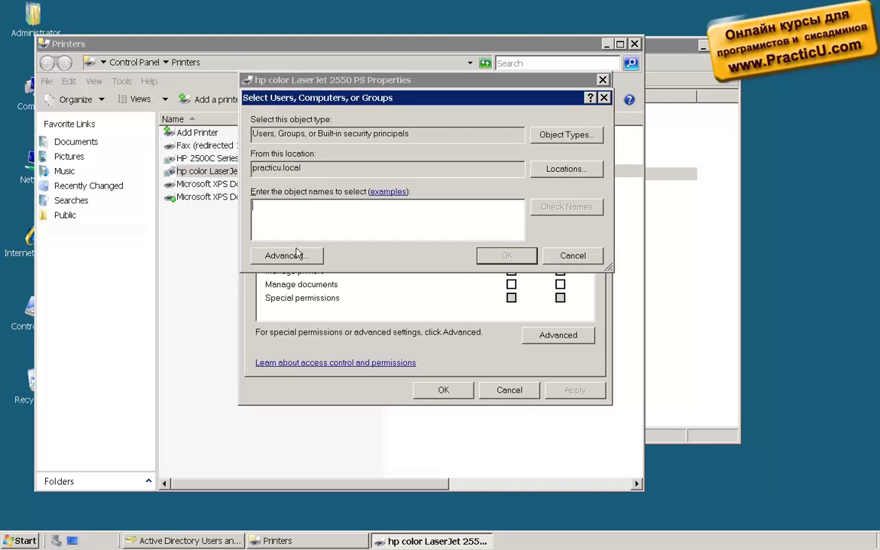
{"action": "left_click", "coordinate": [268, 255]}
{"action": "left_click", "coordinate": [604, 237]}
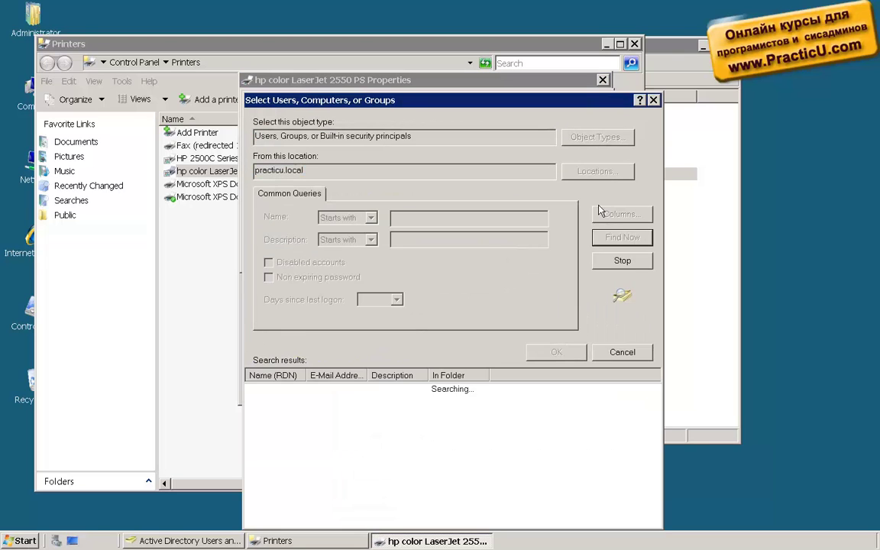
{"action": "left_click_drag", "start_coordinate": [518, 100], "coordinate": [444, 19]}
{"action": "left_click_drag", "start_coordinate": [237, 286], "coordinate": [319, 286]}
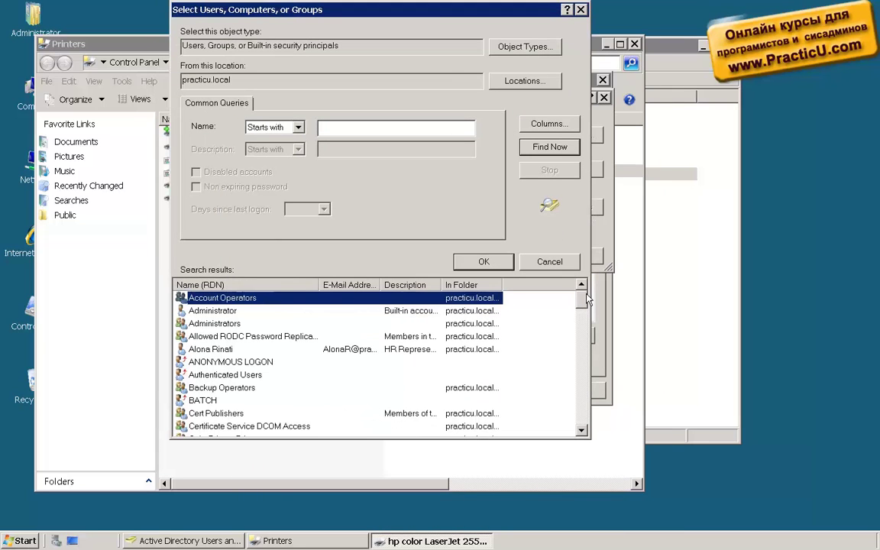
{"action": "mouse_move", "coordinate": [582, 299]}
{"action": "left_mouse_down"}
{"action": "mouse_move", "coordinate": [600, 410]}
{"action": "mouse_move", "coordinate": [584, 300]}
{"action": "left_mouse_up"}
{"action": "scroll", "coordinate": [321, 344], "scroll_direction": "down", "scroll_amount": 3}
{"action": "left_click", "coordinate": [336, 324]}
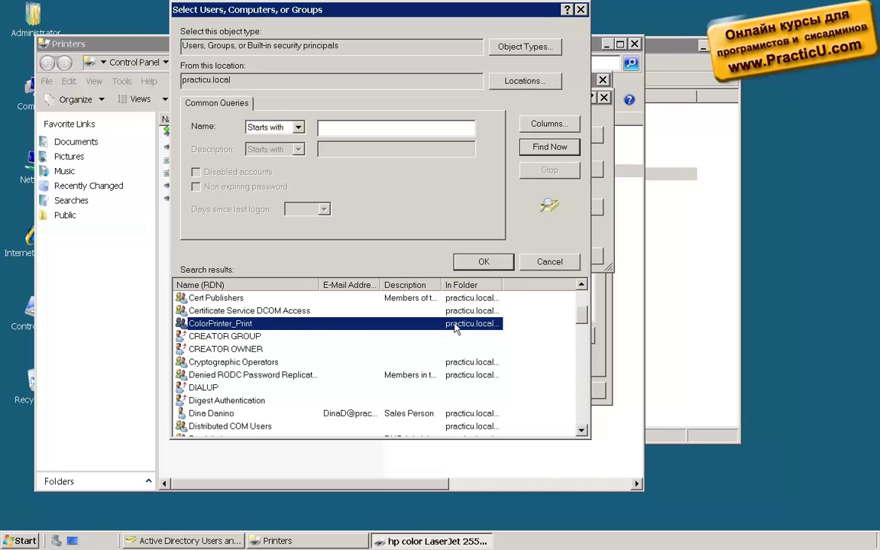
{"action": "left_click", "coordinate": [484, 261]}
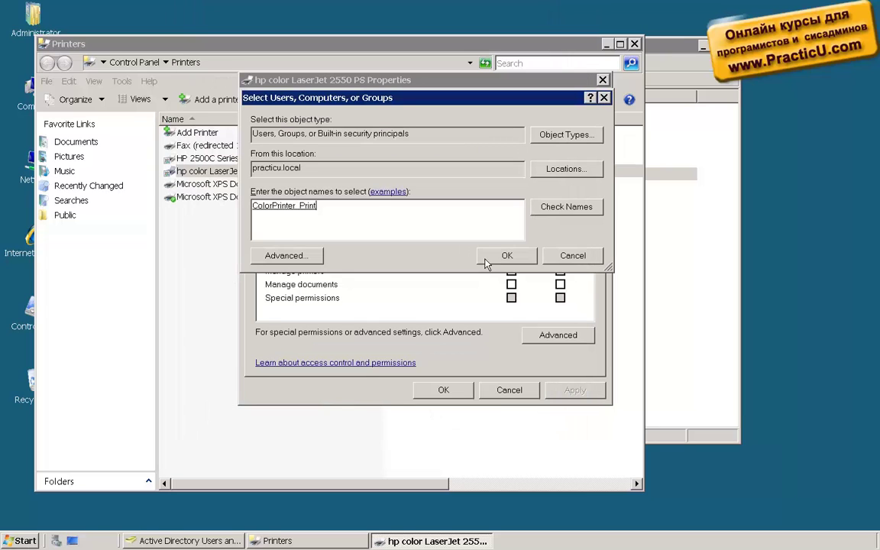
{"action": "left_click", "coordinate": [486, 260]}
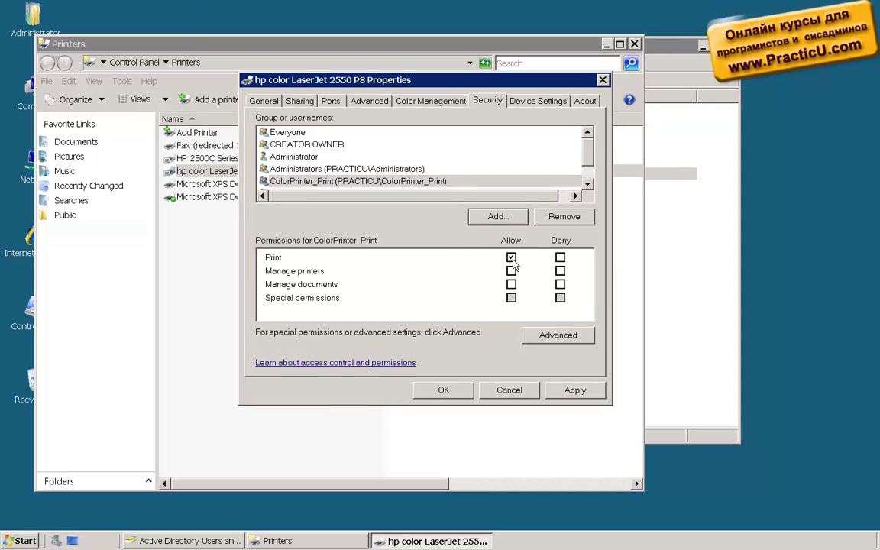
- Apply the Print permission for ColorPrinter_Print, then close the printer's properties and the Printers window
{"action": "left_click", "coordinate": [575, 390]}
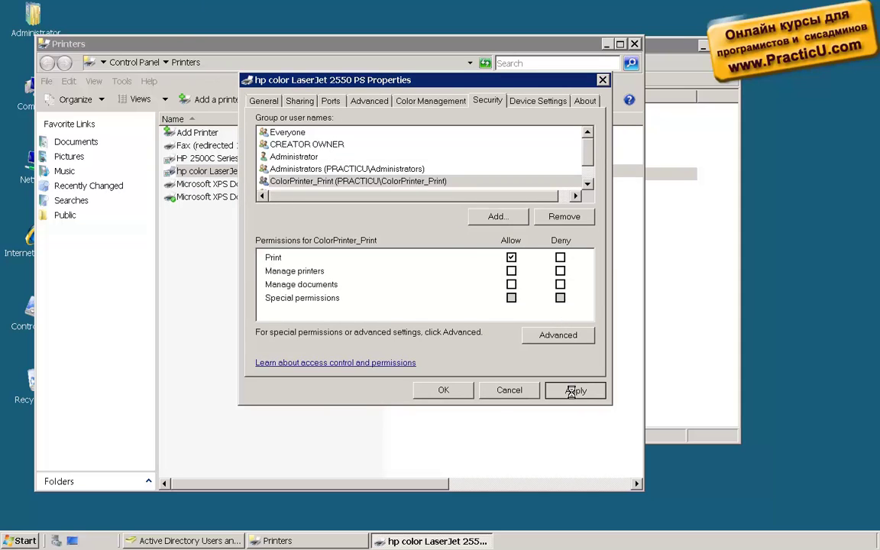
{"action": "left_click", "coordinate": [442, 390]}
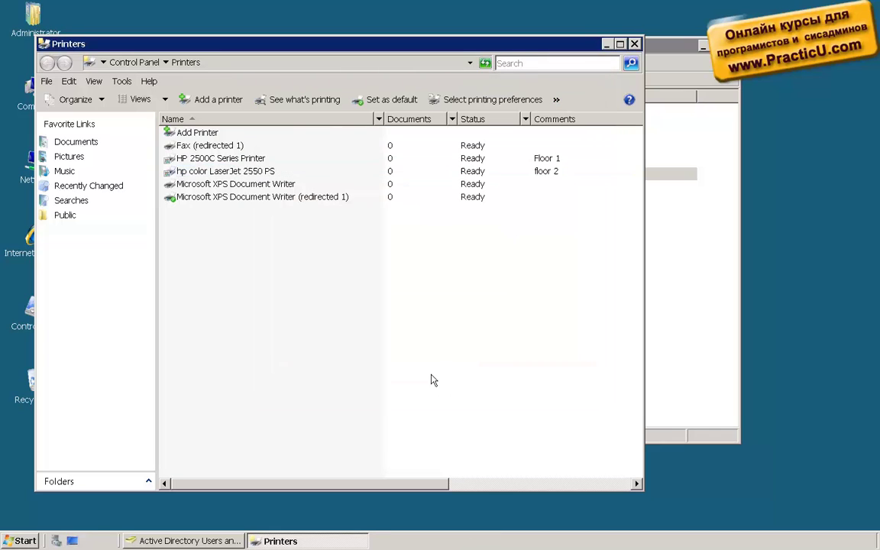
{"action": "left_click", "coordinate": [635, 44]}
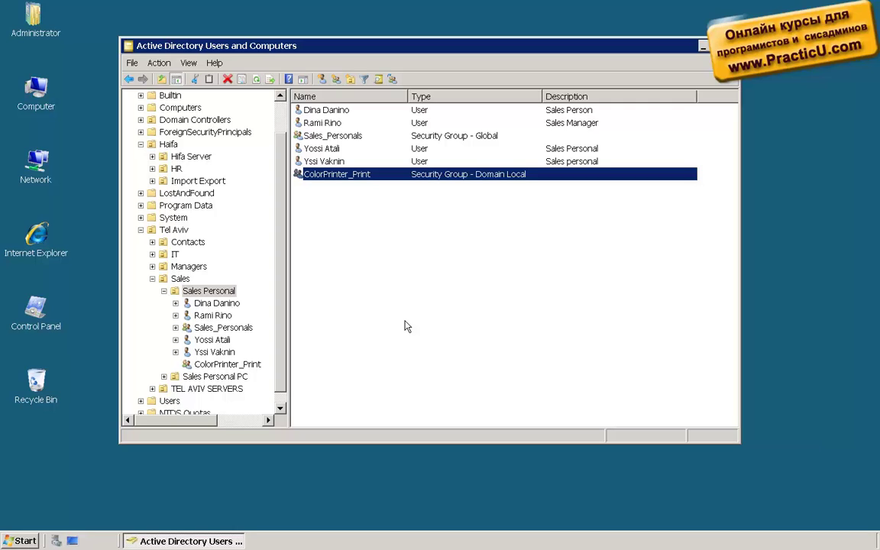
- Create a domain local security group named colorPrinter_Full in the Sales Personal organizational unit
{"action": "left_click", "coordinate": [355, 260]}
{"action": "right_click", "coordinate": [355, 259]}
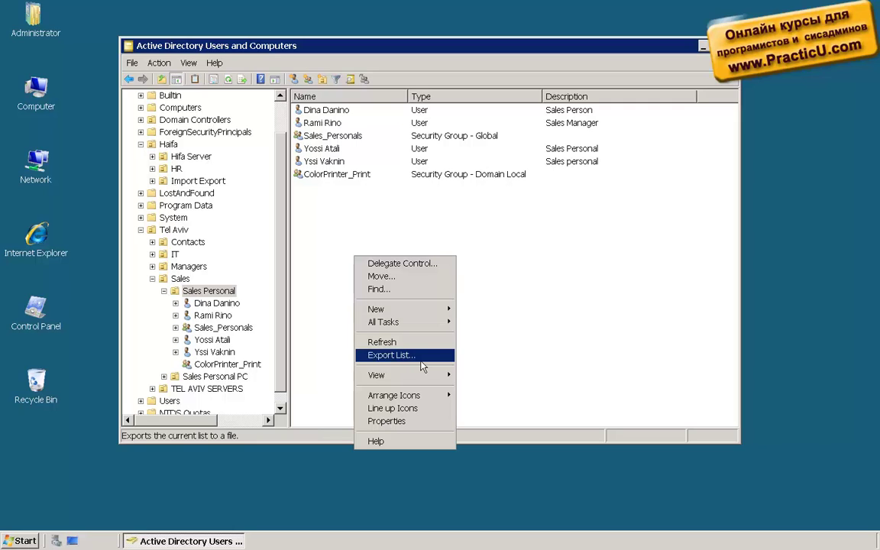
{"action": "mouse_move", "coordinate": [416, 309]}
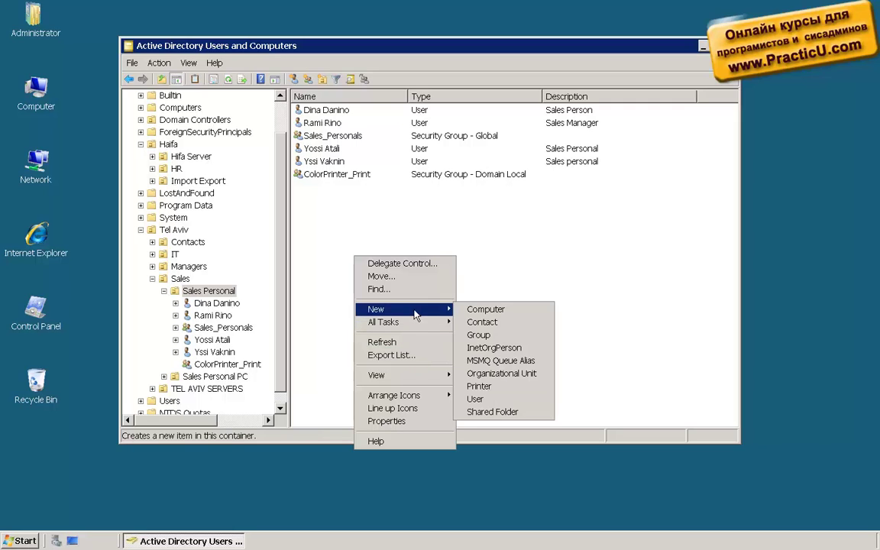
{"action": "left_click", "coordinate": [497, 335]}
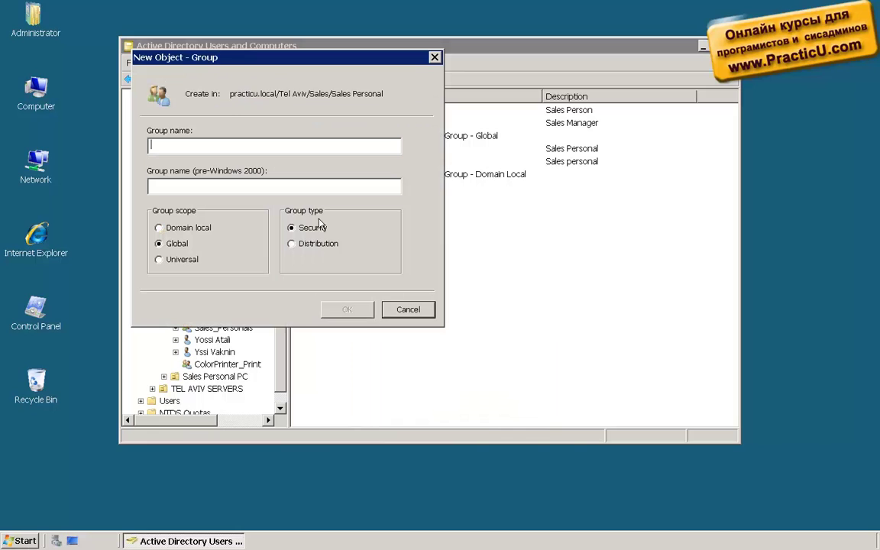
{"action": "left_click_drag", "start_coordinate": [233, 58], "coordinate": [337, 125]}
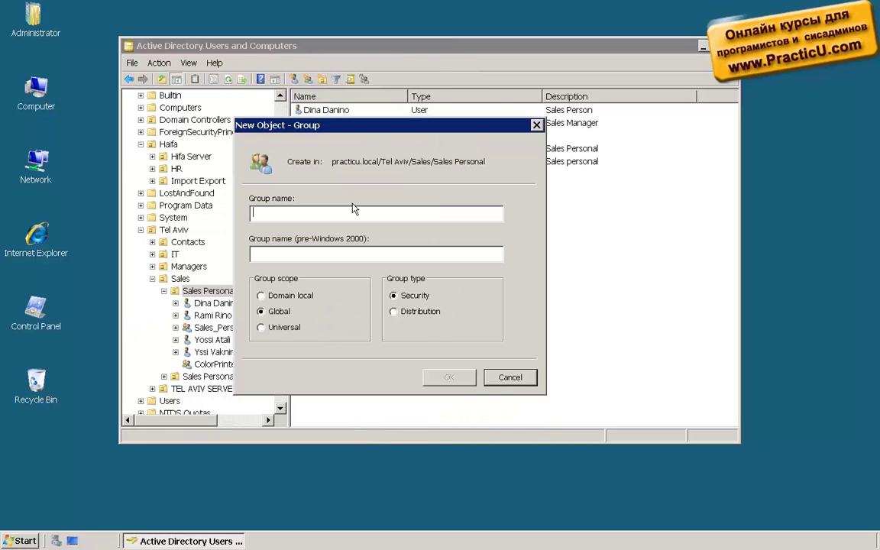
{"action": "type", "text": "colorPrinter_Full"}
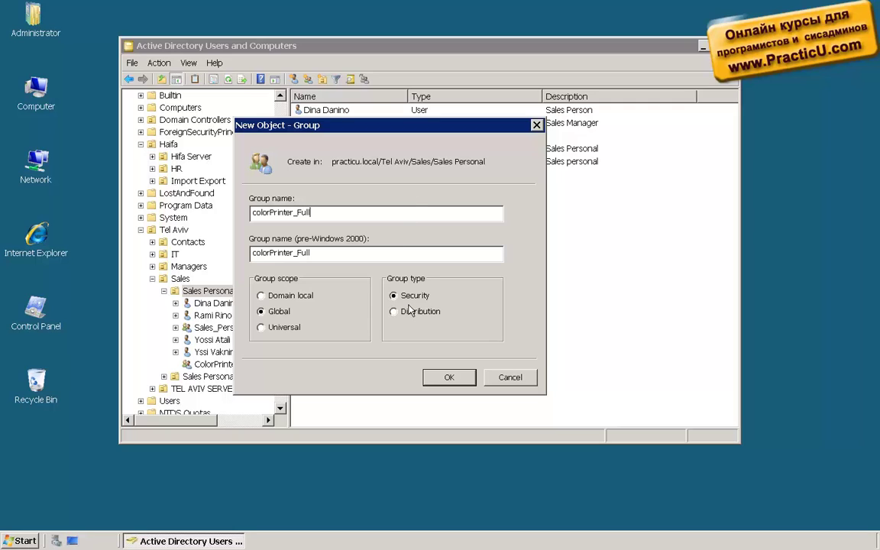
{"action": "left_click", "coordinate": [261, 295]}
{"action": "left_click", "coordinate": [457, 379]}
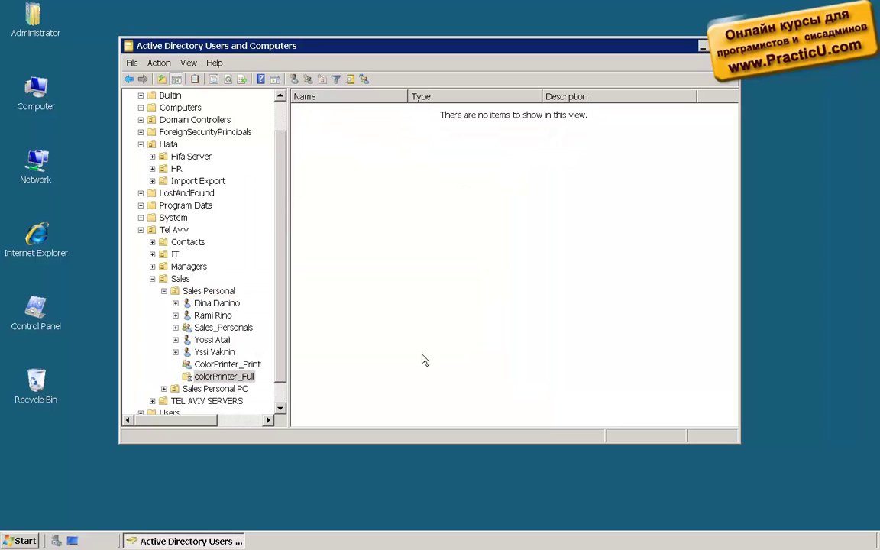
- Open the Printers window and bring up the security permissions of the hp color LaserJet 2550 PS printer
{"action": "left_click", "coordinate": [21, 541]}
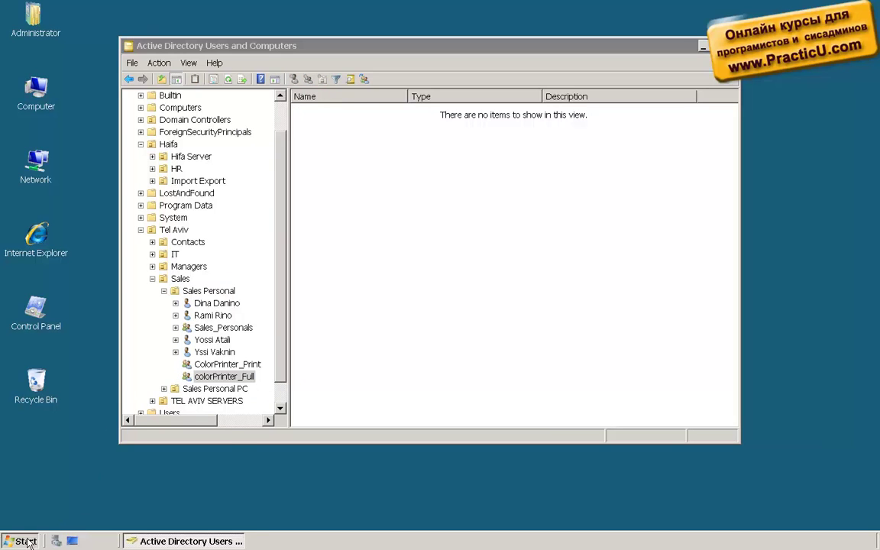
{"action": "mouse_move", "coordinate": [69, 395]}
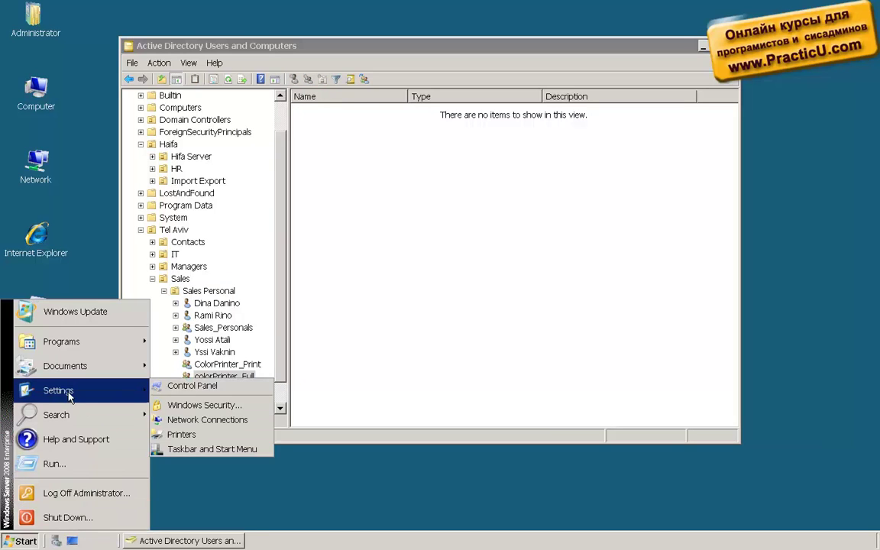
{"action": "left_click", "coordinate": [238, 434]}
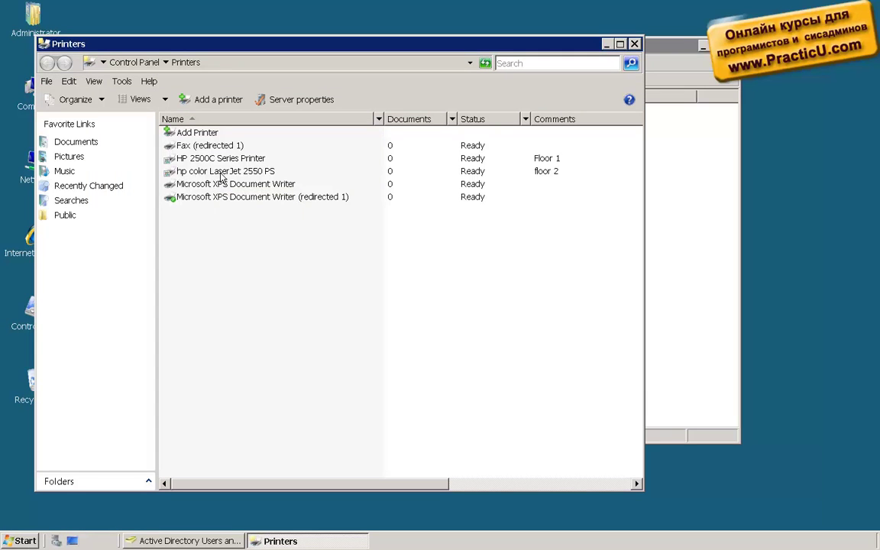
{"action": "right_click", "coordinate": [221, 176]}
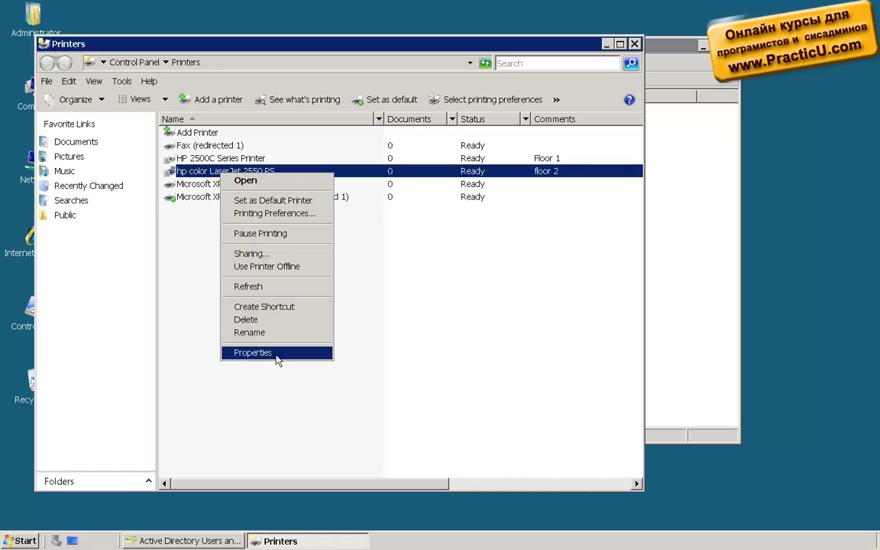
{"action": "left_click", "coordinate": [279, 357]}
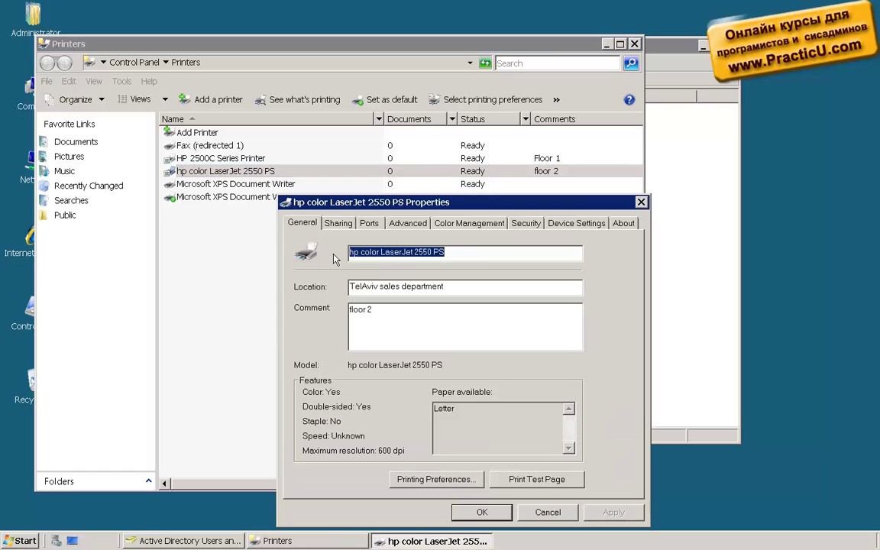
{"action": "left_click", "coordinate": [525, 224]}
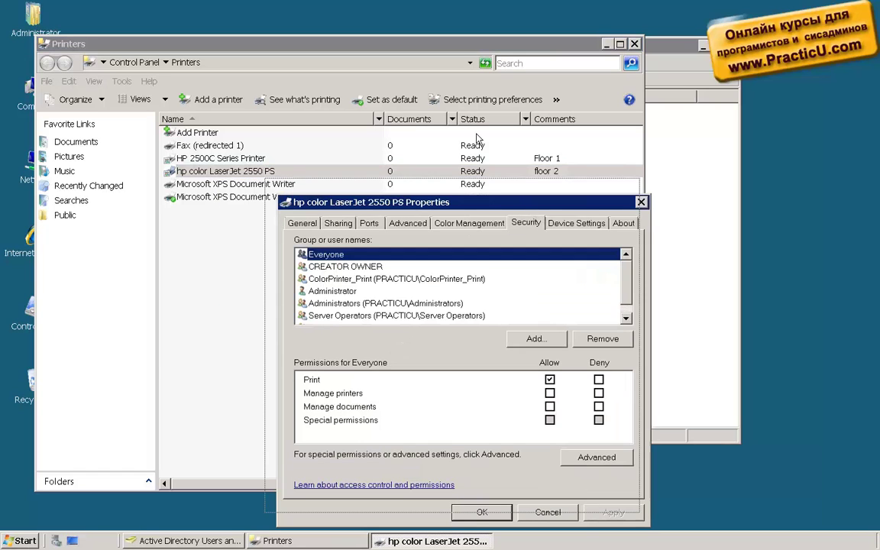
{"action": "left_click_drag", "start_coordinate": [480, 200], "coordinate": [416, 104]}
- Look up "color" in the practicu.local directory and add the colorPrinter_Full group to the printer's permission list
{"action": "left_click", "coordinate": [471, 244]}
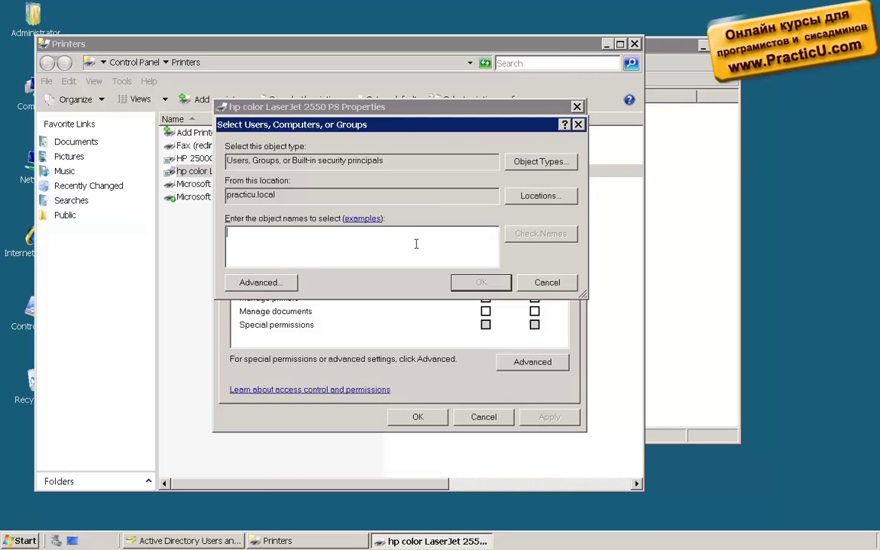
{"action": "type", "text": "color"}
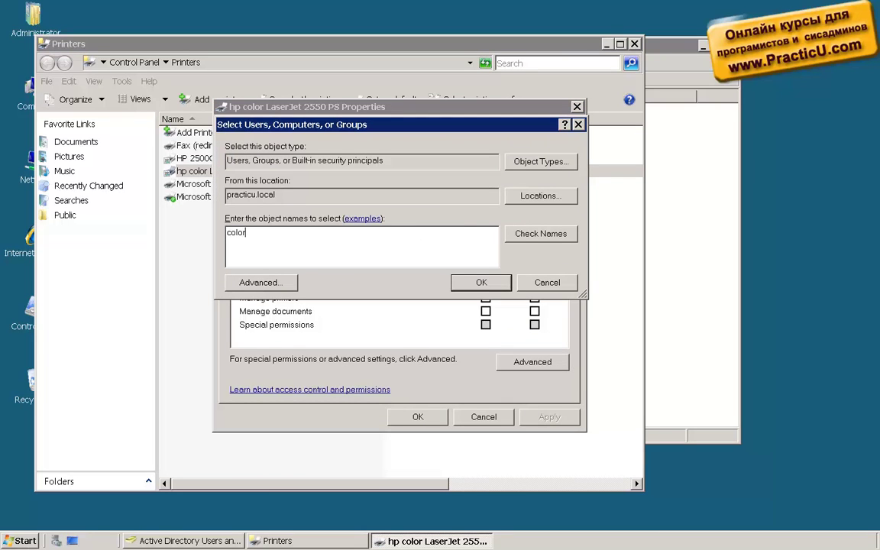
{"action": "left_click", "coordinate": [541, 234]}
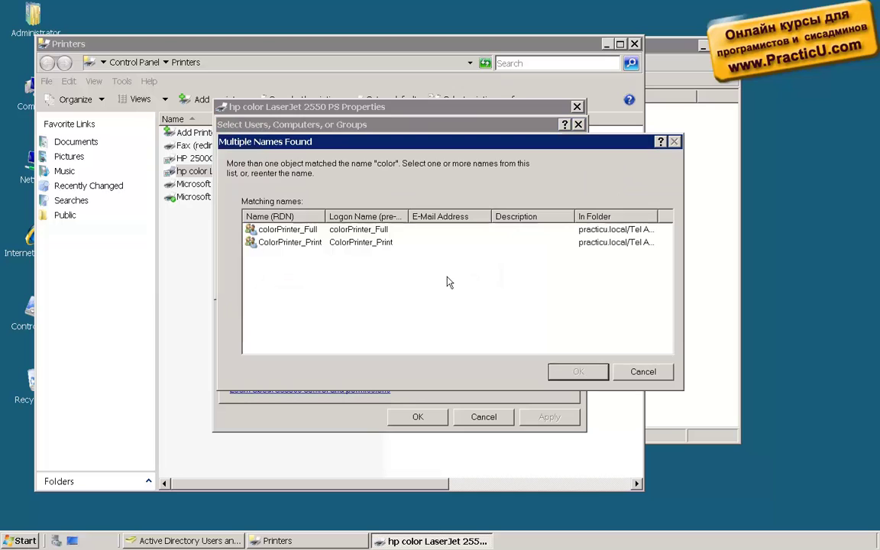
{"action": "left_click_drag", "start_coordinate": [326, 217], "coordinate": [455, 230]}
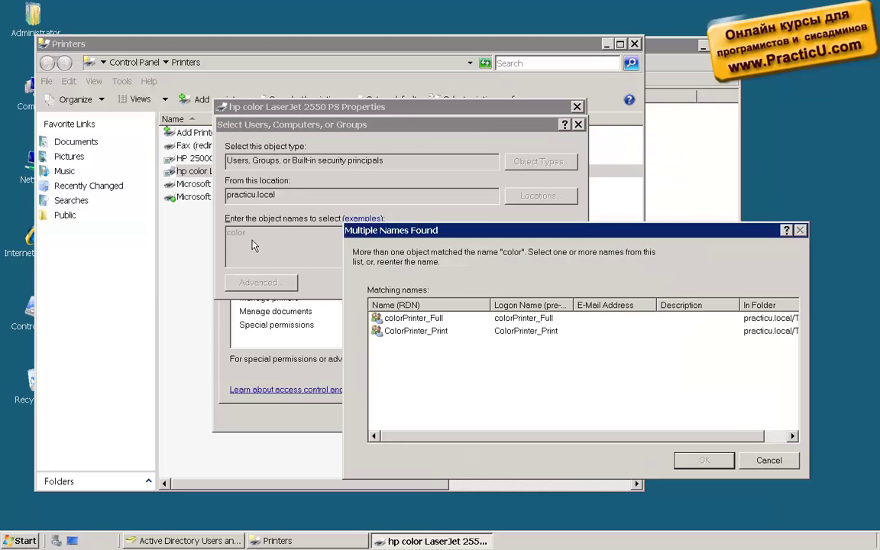
{"action": "left_click", "coordinate": [419, 319]}
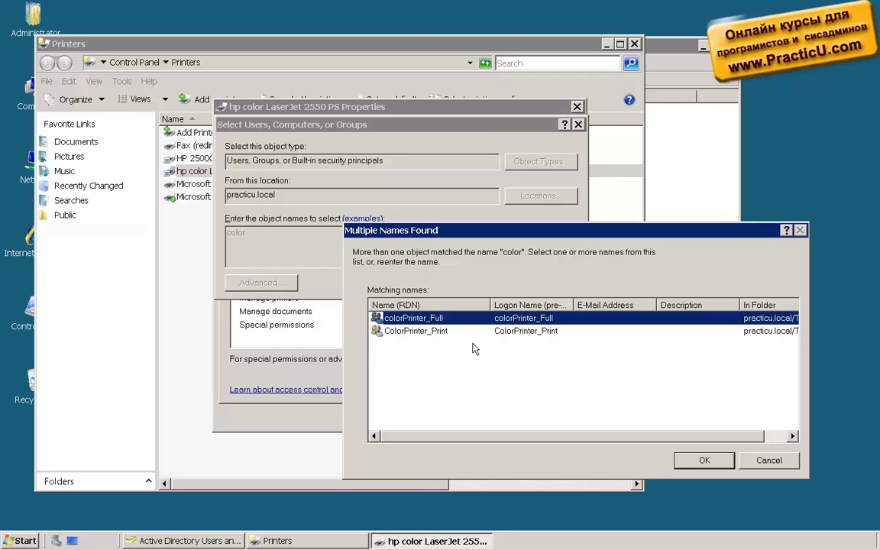
{"action": "left_click", "coordinate": [704, 460]}
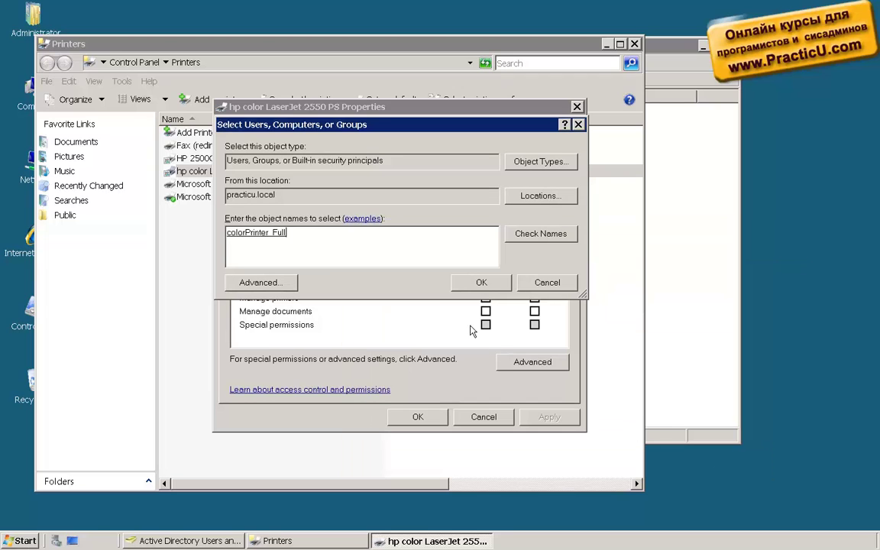
{"action": "left_click", "coordinate": [479, 281]}
- Allow Manage printers and Manage documents for colorPrinter_Full, apply the permissions and close the printer's properties
{"action": "left_click", "coordinate": [486, 297]}
{"action": "left_click", "coordinate": [486, 311]}
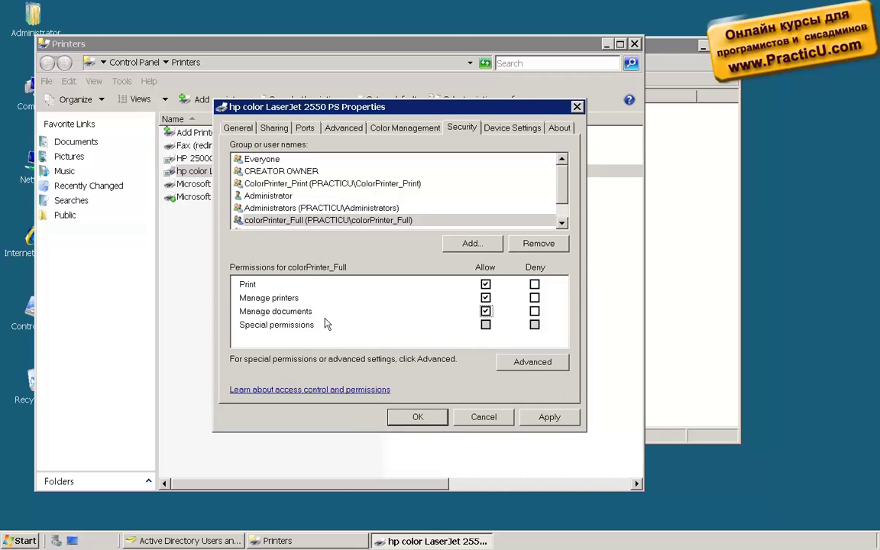
{"action": "left_click", "coordinate": [550, 416]}
{"action": "left_click", "coordinate": [418, 418]}
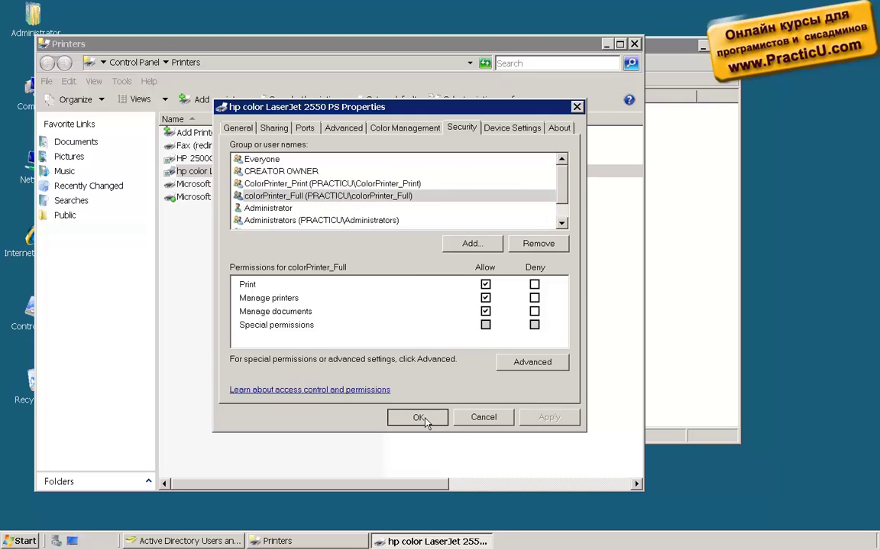